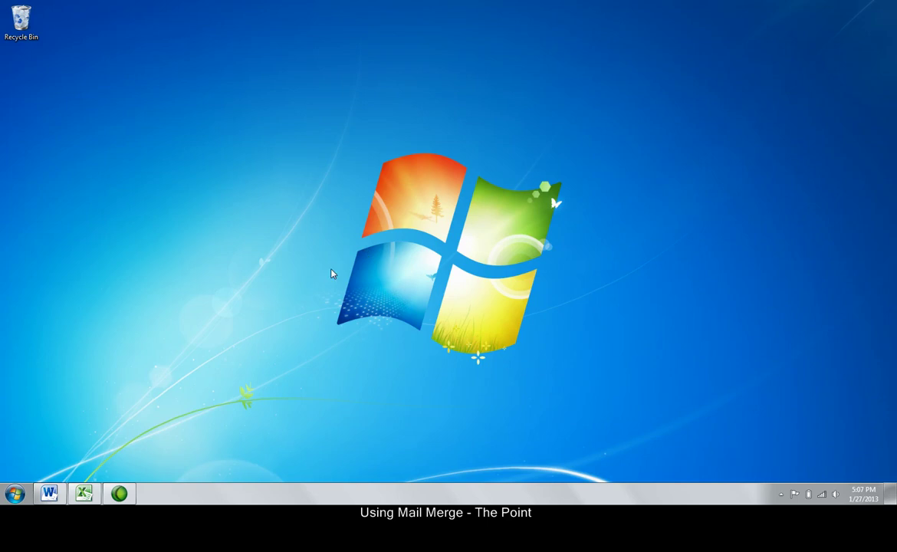
Bring the letterdraft document up full screen, then switch to the mailmergedata spreadsheet.
click(55, 494)
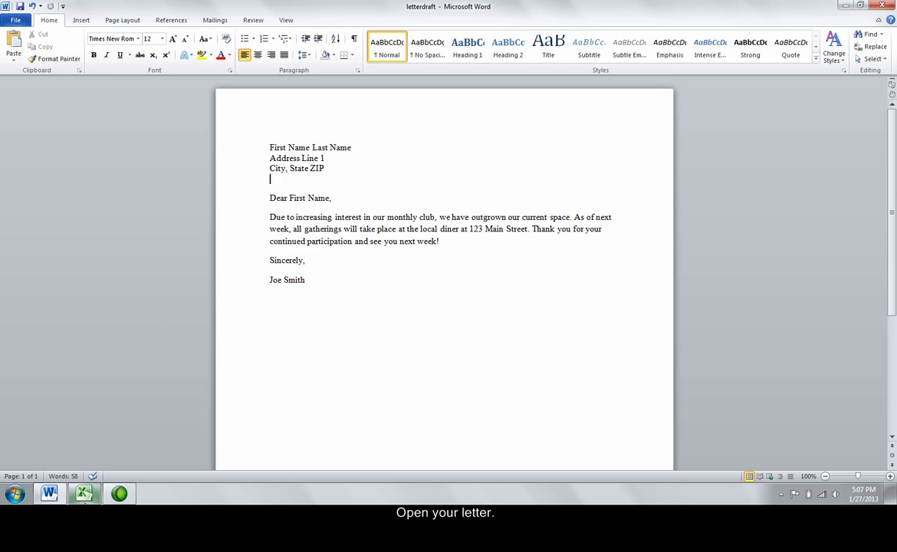
click(84, 497)
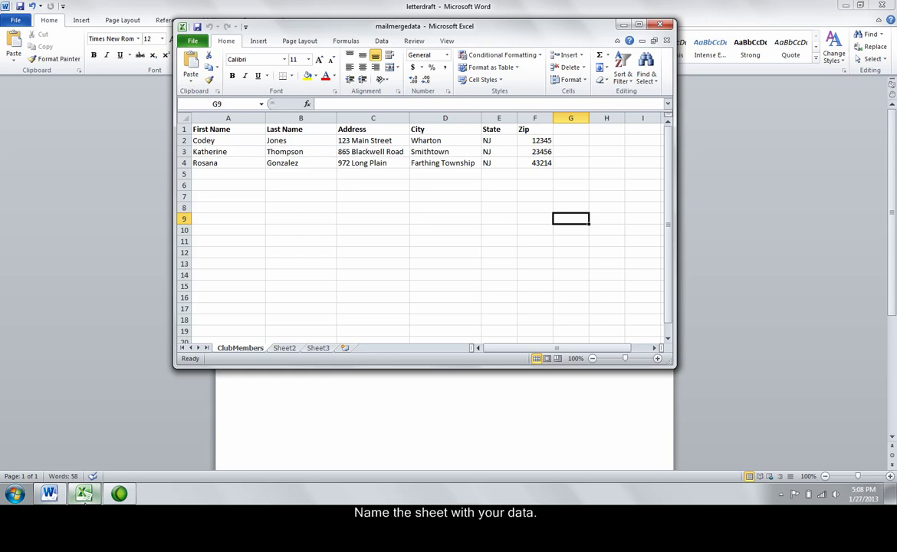
Minimize the mailmergedata workbook after checking its three ClubMembers entries.
click(85, 497)
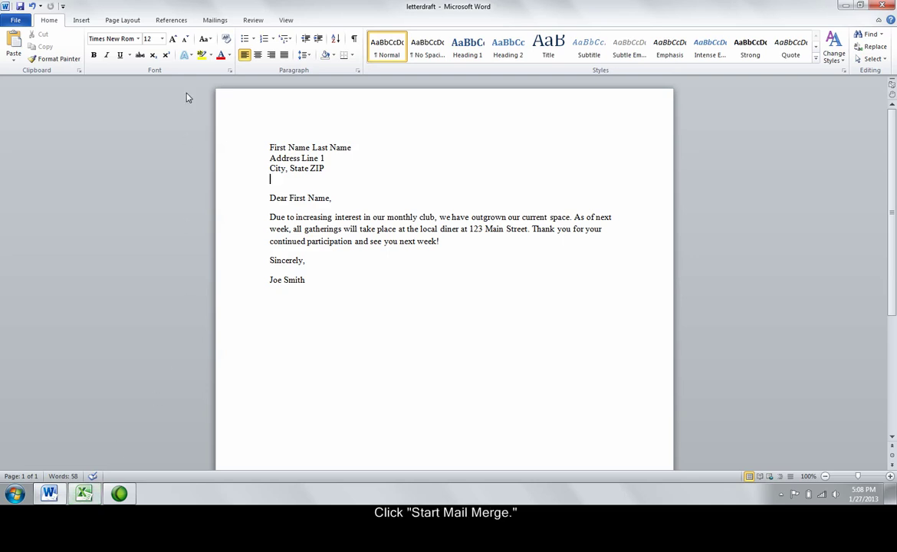
Launch the Step-by-Step Mail Merge Wizard for Letters using the current document.
click(215, 20)
click(79, 55)
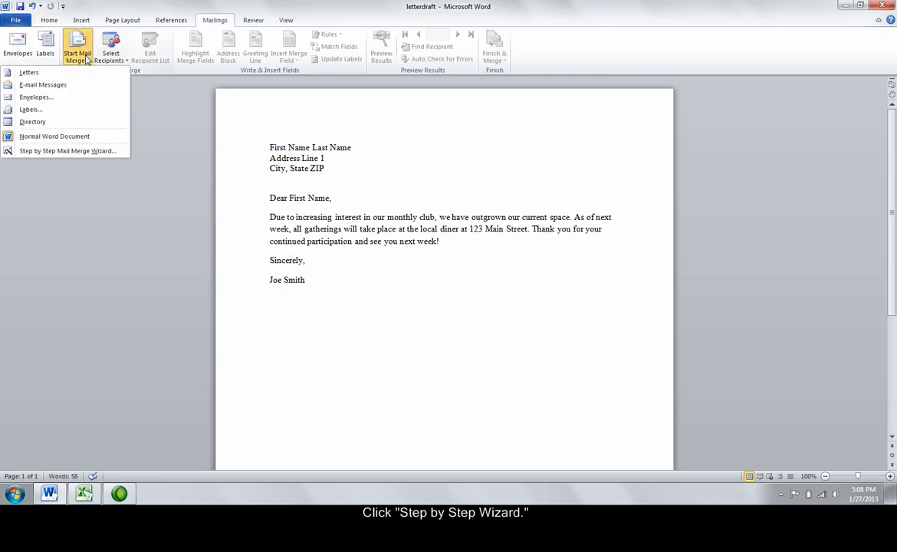
click(90, 151)
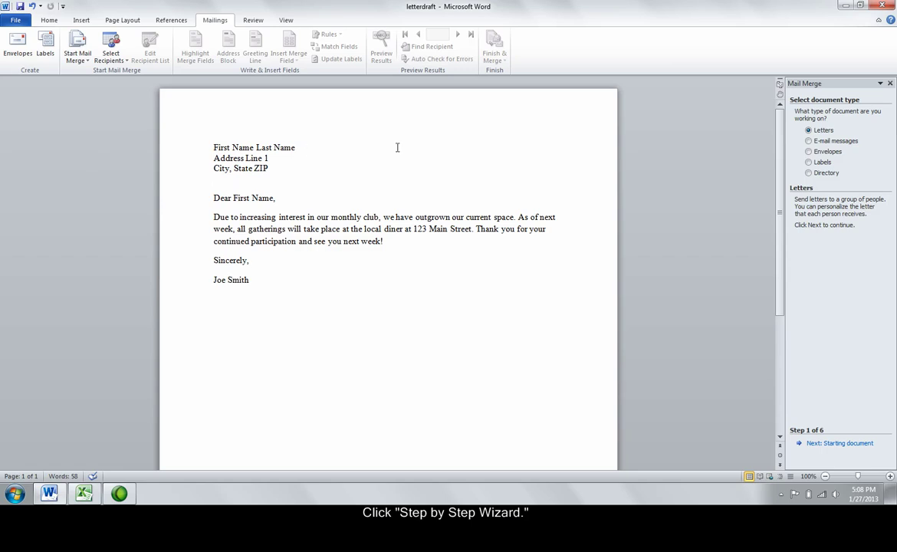
click(835, 445)
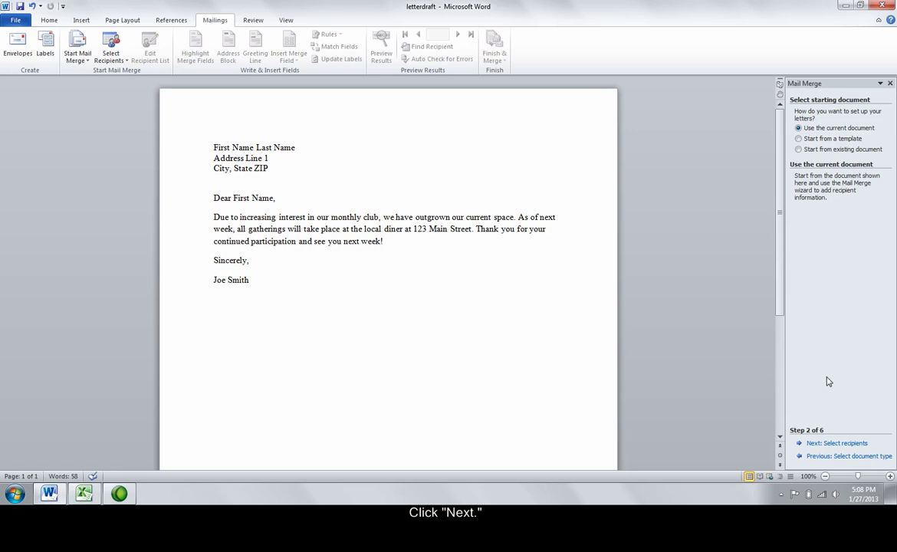
click(832, 446)
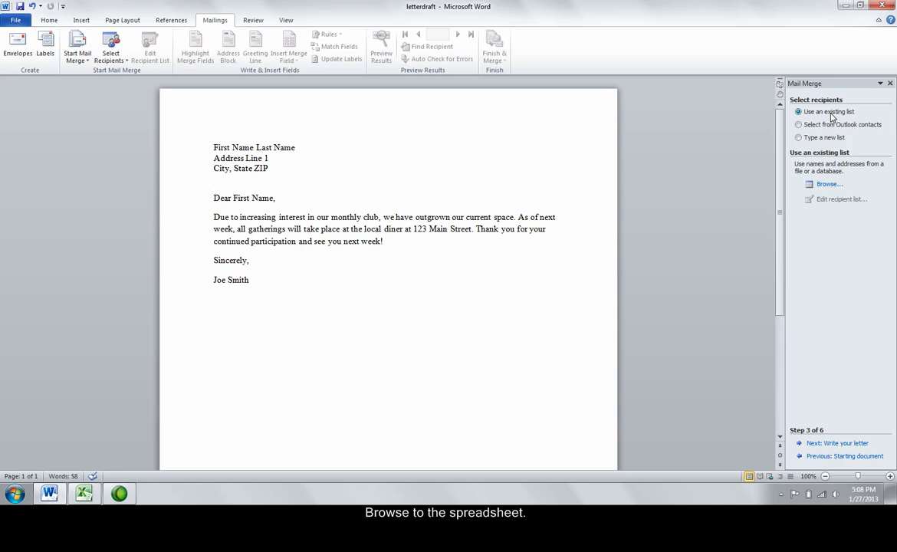
Use the ClubMembers$ sheet of Documents > The Point > MailMerge > mailmergedata.xlsx as recipients, keeping all three members.
click(828, 184)
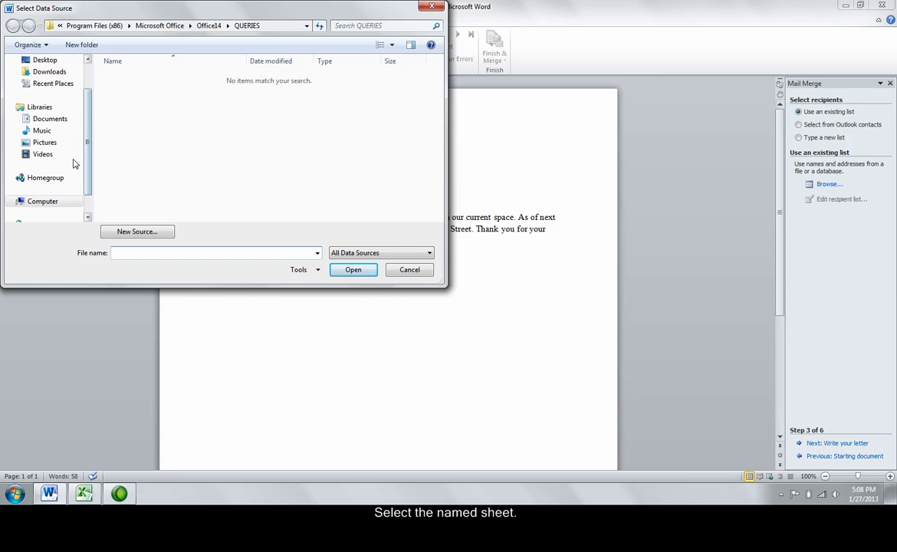
click(60, 121)
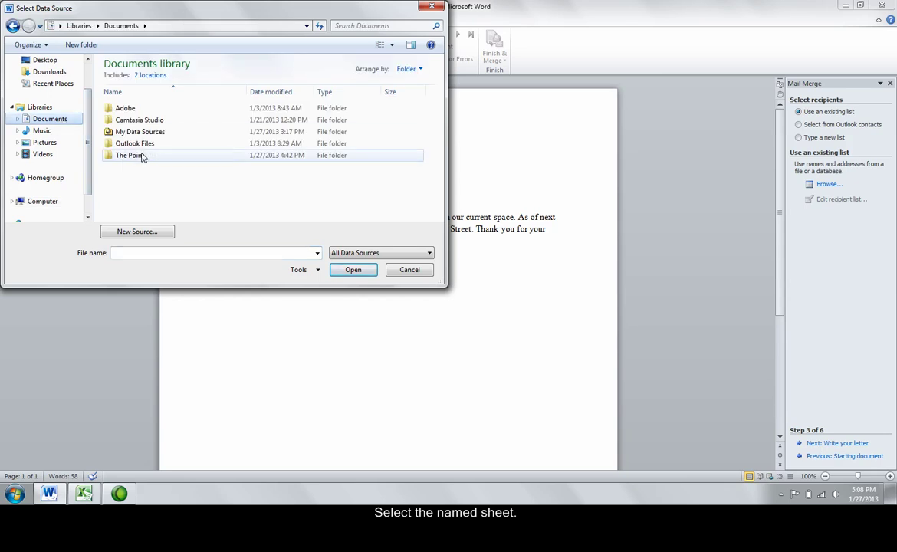
double_click(140, 156)
double_click(132, 108)
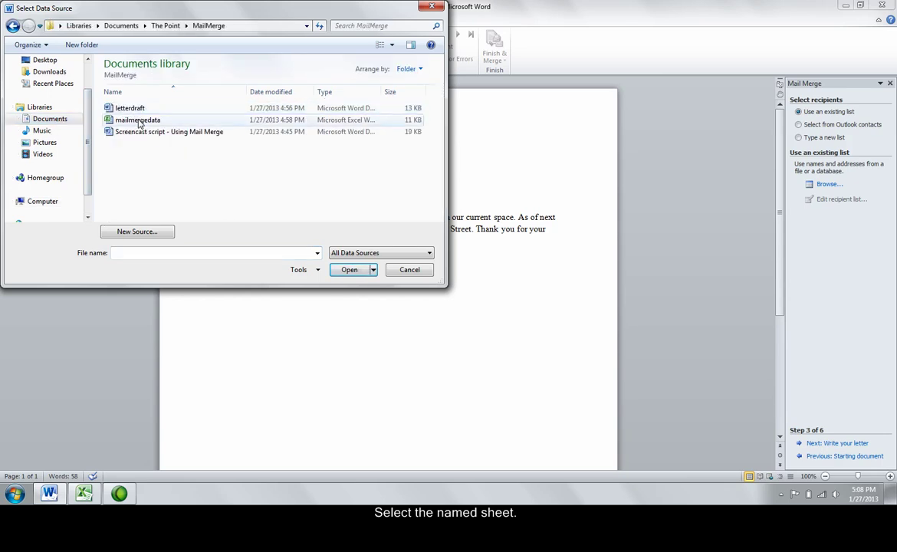
click(138, 121)
double_click(138, 121)
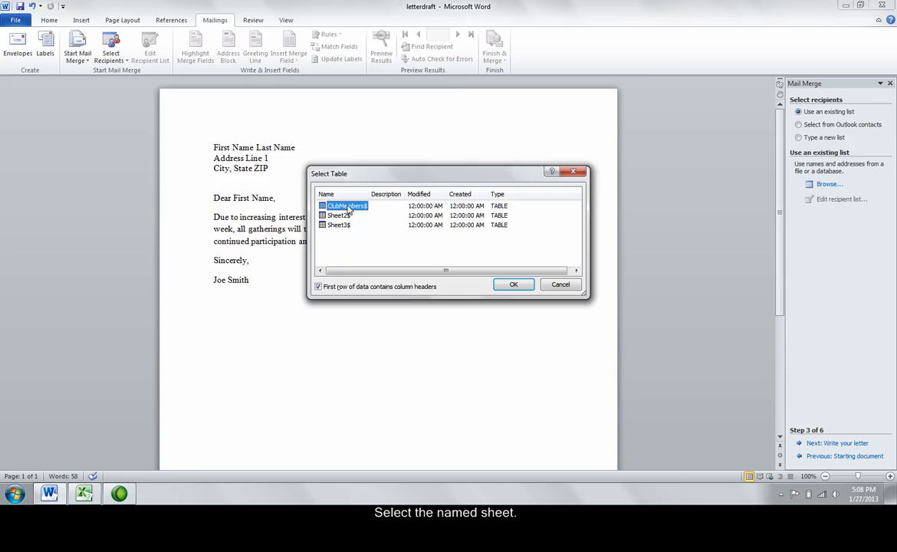
click(505, 285)
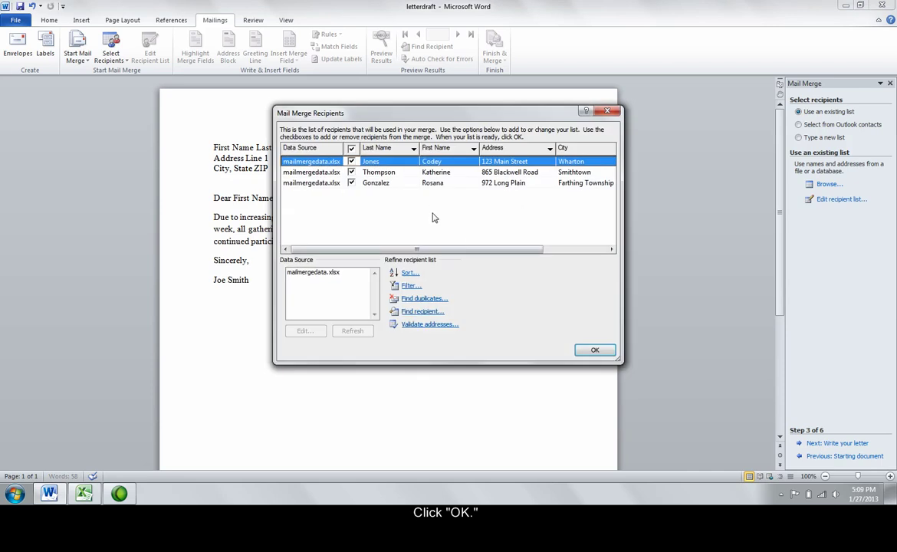
click(589, 349)
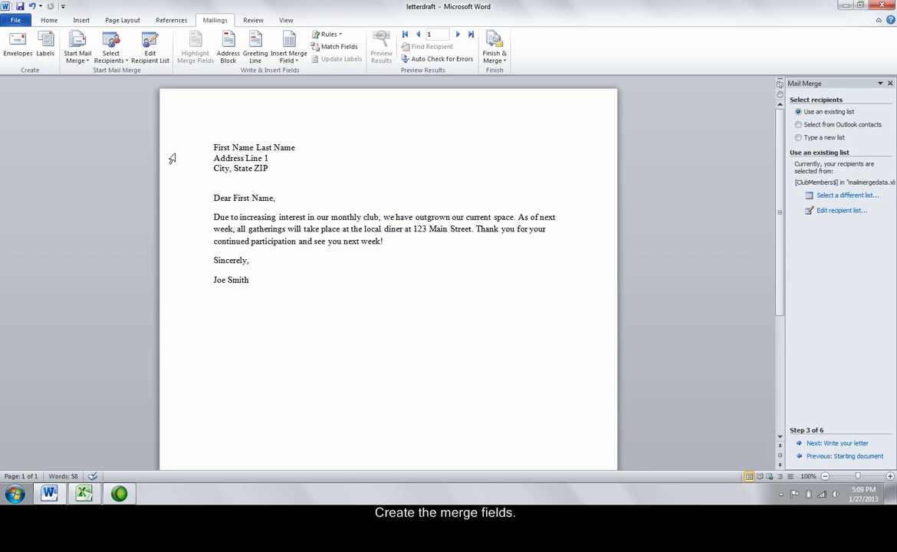
Replace the First Name, Last Name and Address Line 1 placeholders with First_Name, Last_Name and Address fields.
drag(214, 147, 244, 148)
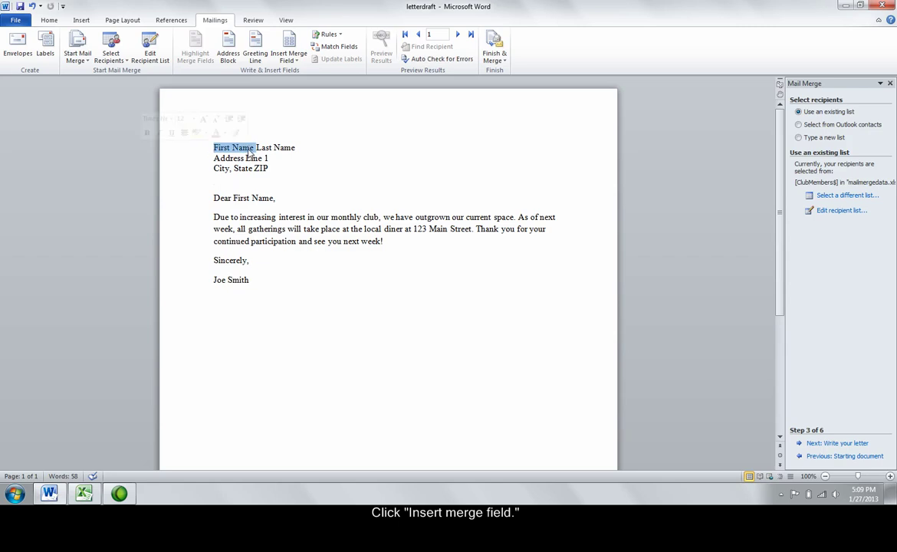
click(297, 61)
click(265, 72)
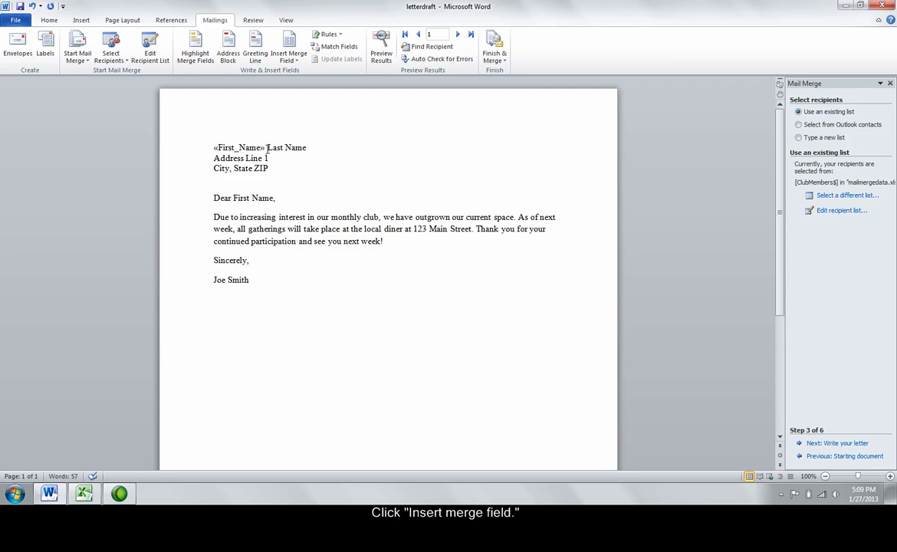
drag(268, 148, 306, 148)
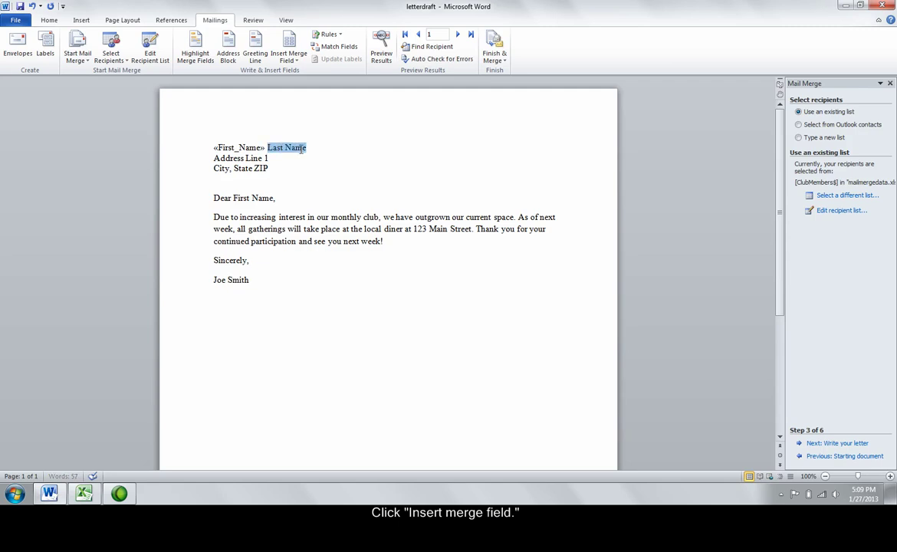
click(290, 57)
click(298, 89)
drag(214, 158, 267, 158)
click(289, 55)
click(273, 95)
key(Return)
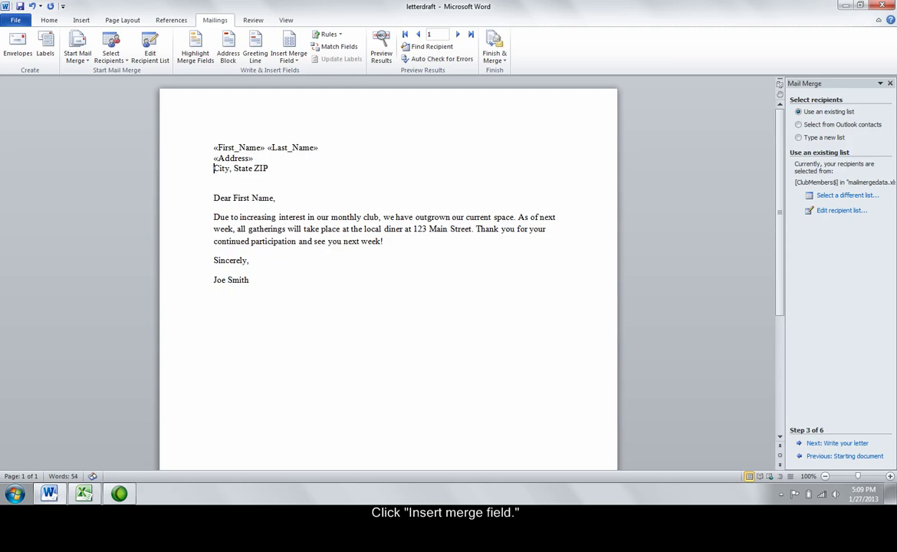
Replace the City, State and ZIP placeholders with the City, State and Zip merge fields.
drag(214, 168, 230, 168)
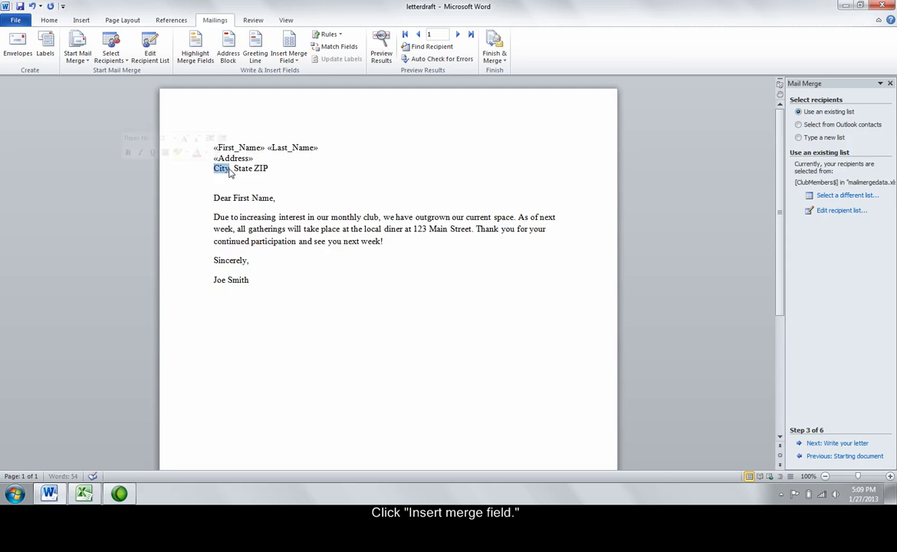
click(289, 56)
click(273, 106)
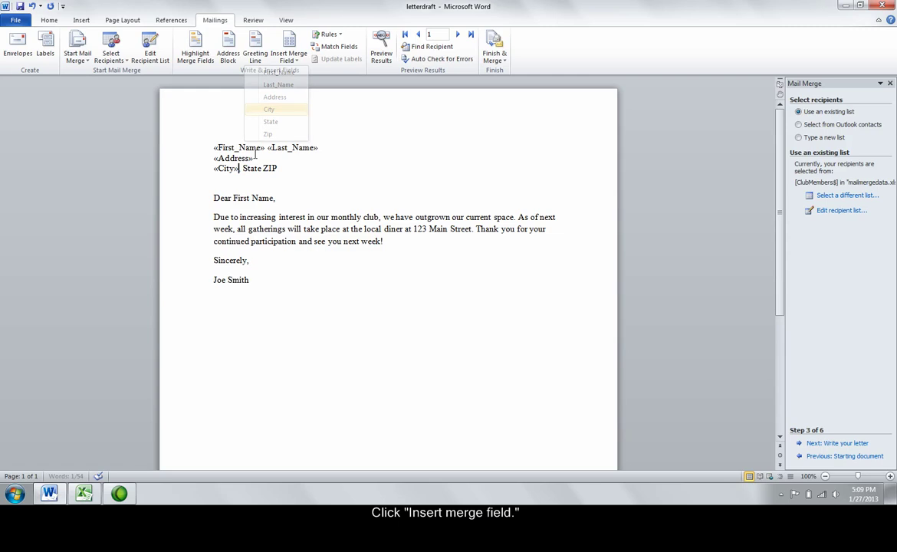
drag(242, 168, 262, 168)
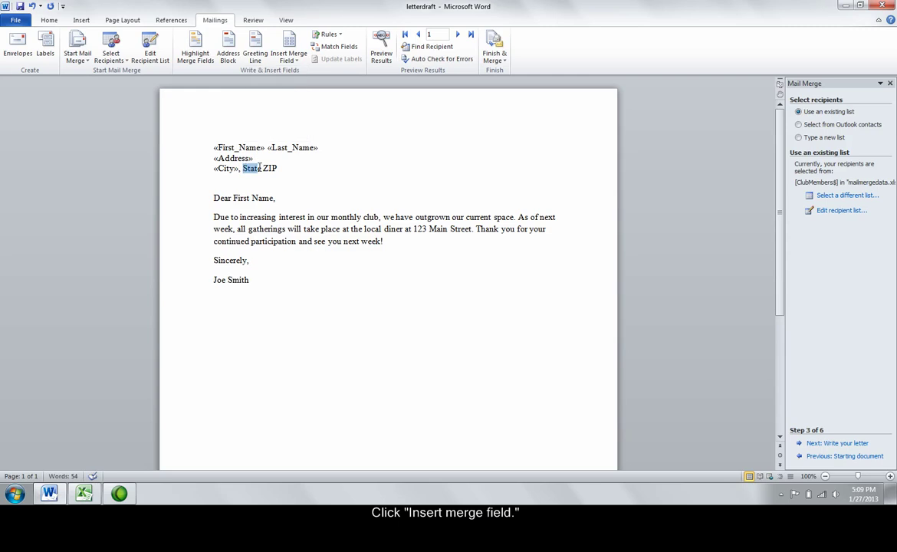
click(289, 63)
click(291, 122)
double_click(281, 168)
click(289, 57)
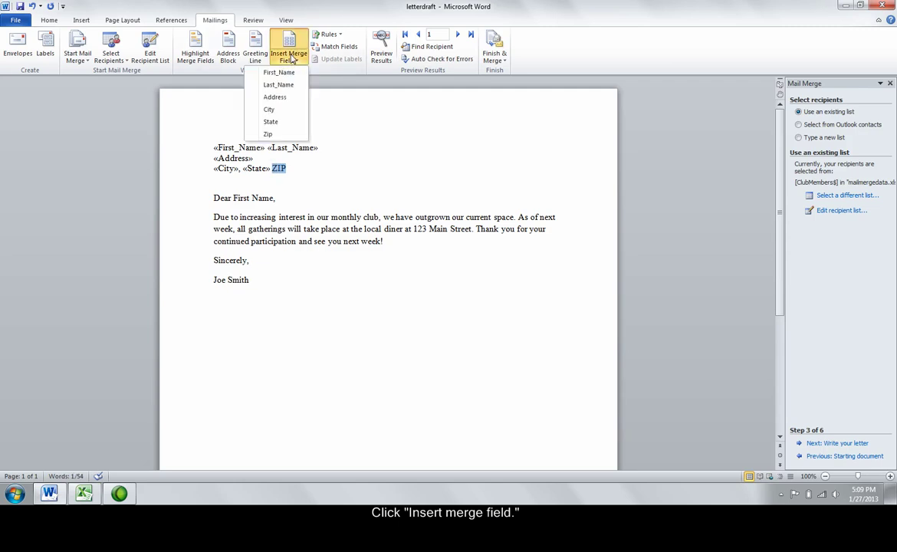
click(292, 136)
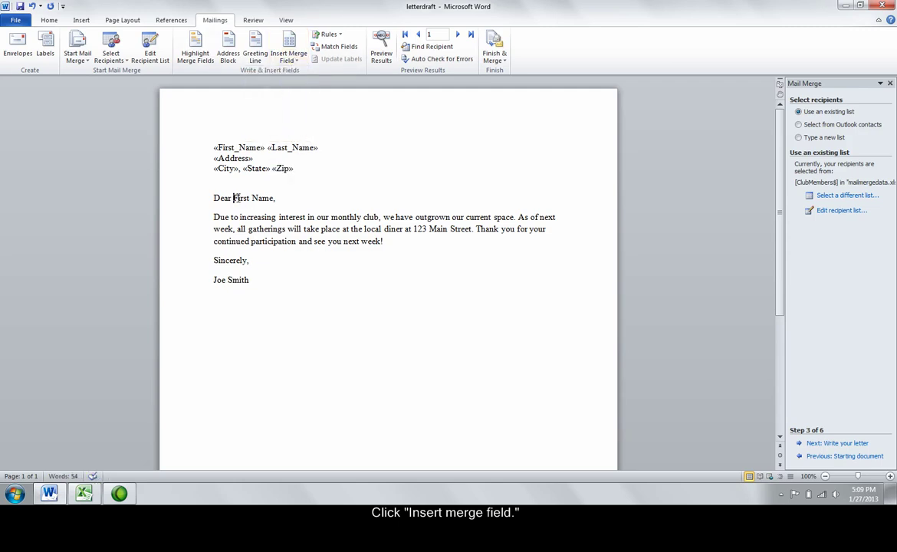
Replace the greeting's First Name with the First_Name field so it reads Dear «First_Name».
drag(233, 197, 274, 199)
click(289, 57)
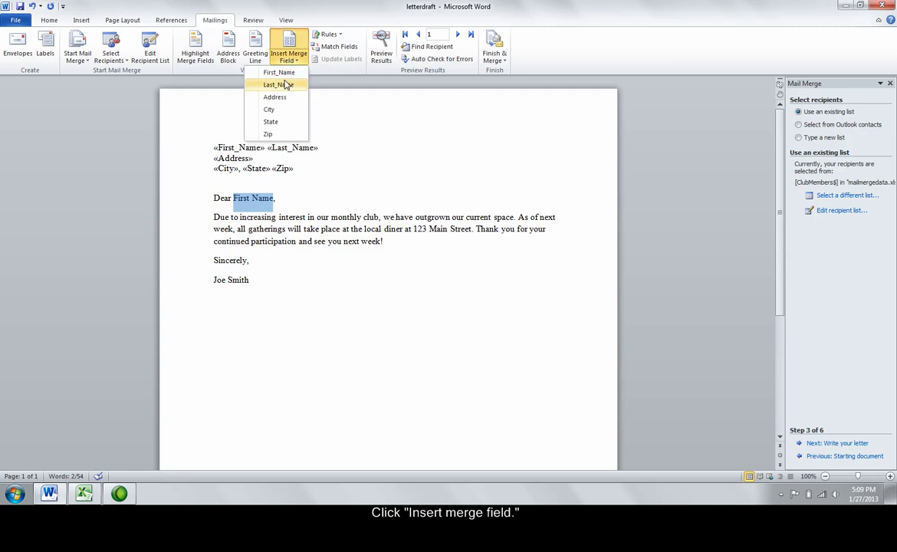
click(279, 73)
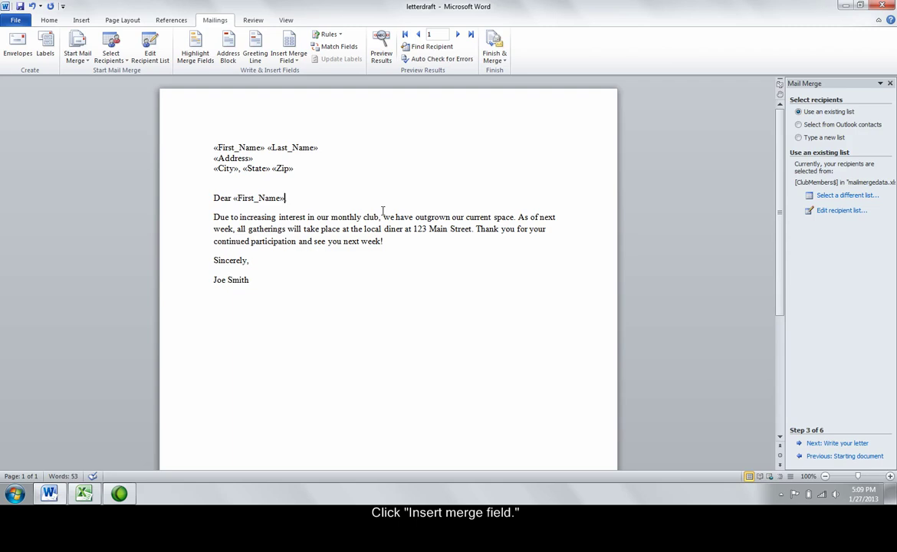
Preview the letter with the first member's details and advance to step 6, Complete the merge.
click(838, 444)
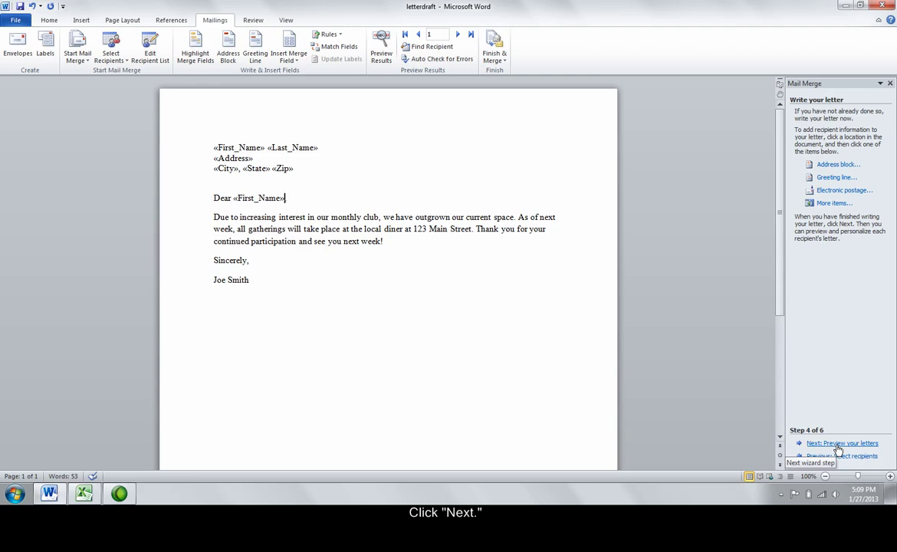
click(838, 445)
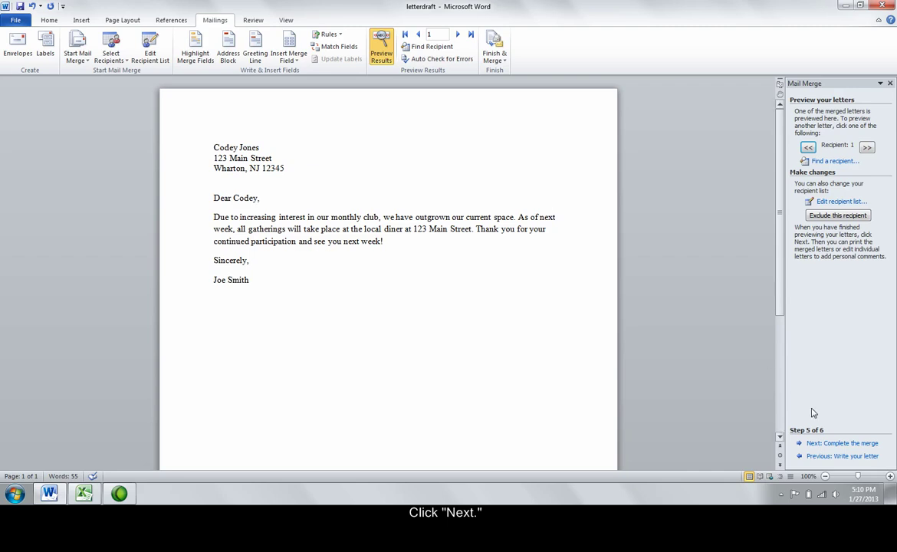
click(822, 444)
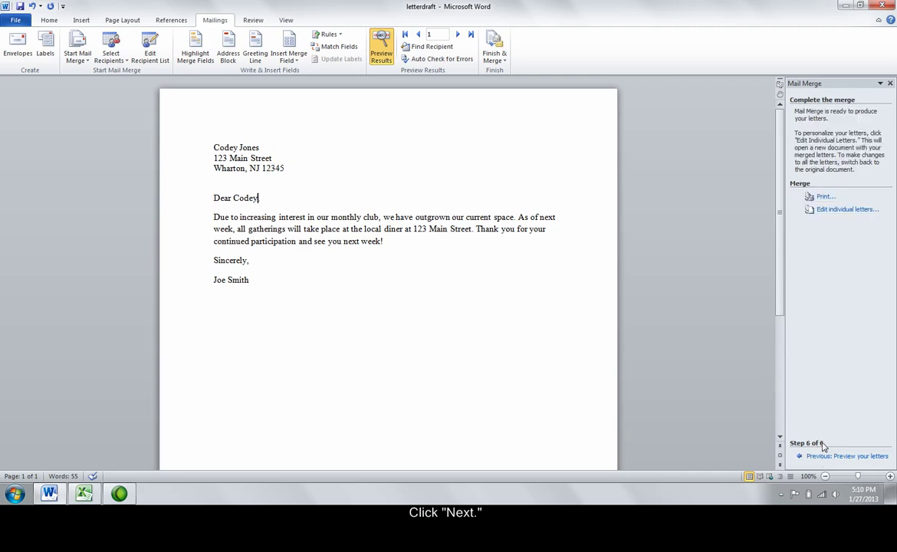